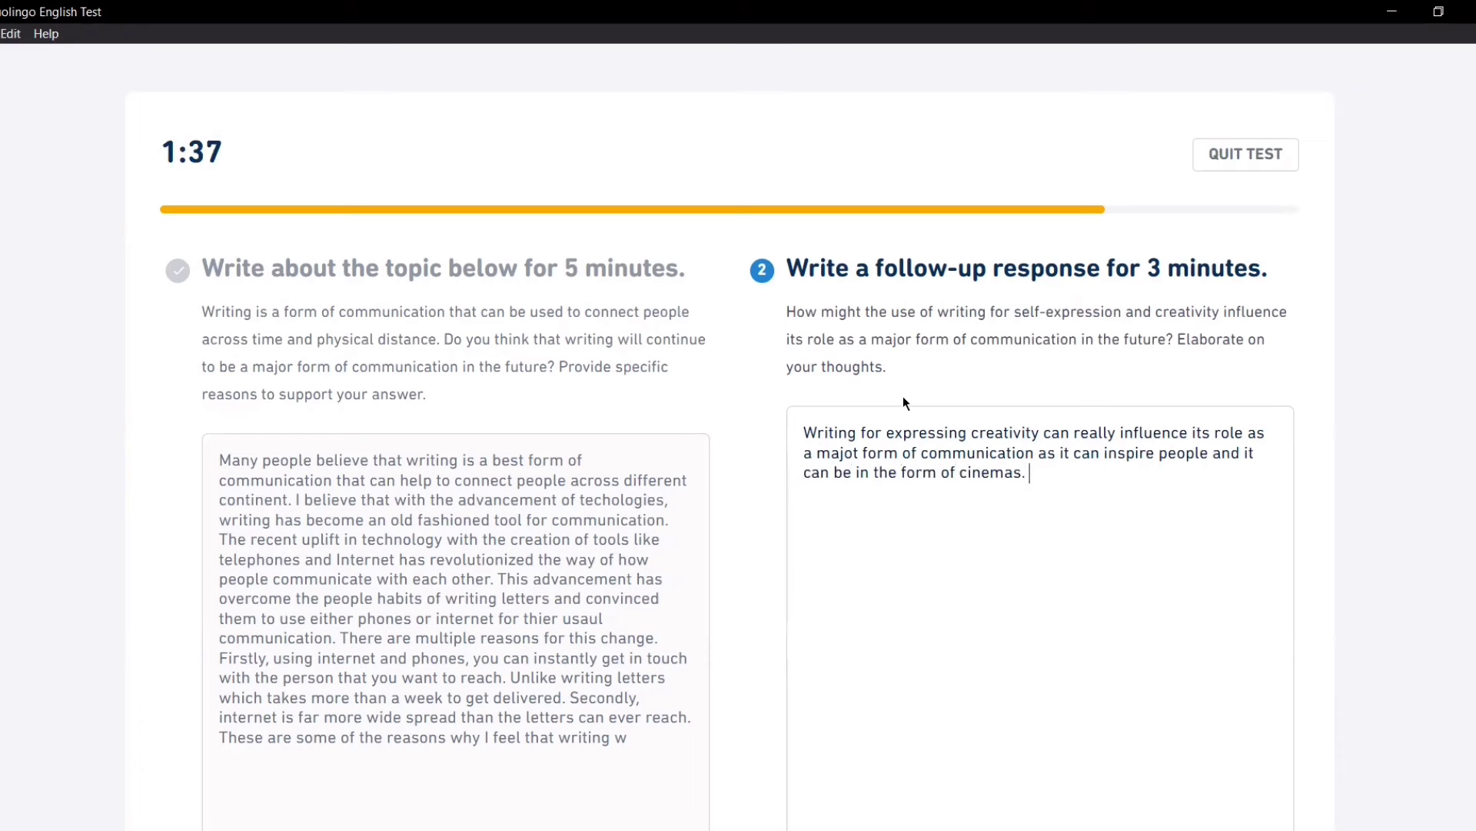
text(The writing)
key(BackSpace)
key(BackSpace)
key(BackSpace)
key(BackSpace)
key(BackSpace)
key(BackSpace)
key(BackSpace)
key(BackSpace)
key(BackSpace)
key(BackSpace)
key(BackSpace)
text(Every film is fr)
key(BackSpace)
key(BackSpace)
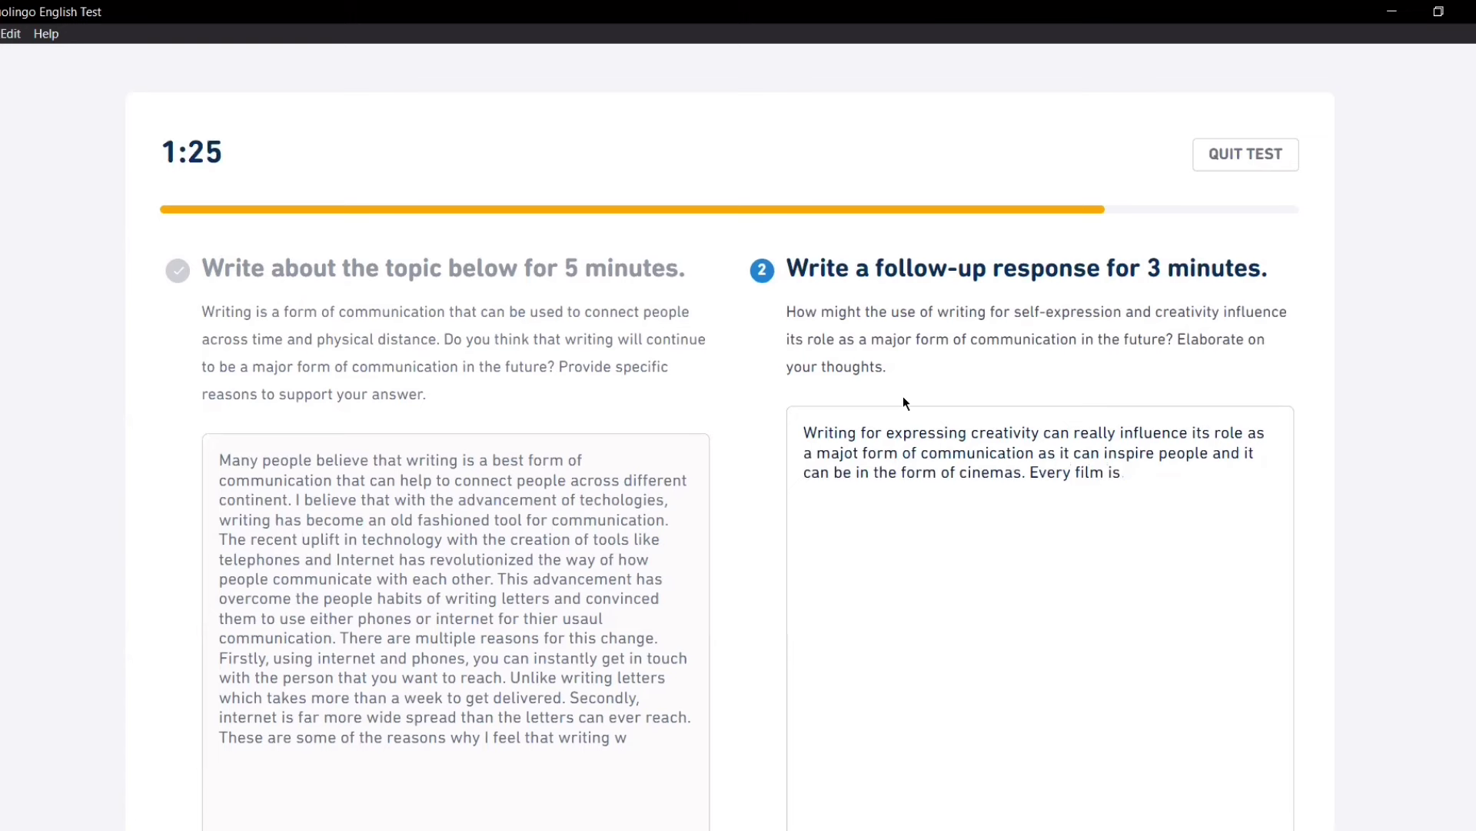
key(BackSpace)
key(BackSpace)
key(BackSpace)
key(BackSpace)
key(BackSpace)
key(BackSpace)
key(BackSpace)
key(BackSpace)
key(BackSpace)
key(BackSpace)
key(BackSpace)
key(BackSpace)
key(BackSpace)
key(BackSpace)
Step: Add the sentence "The first step of creating a film is writing its script." to the follow-up response
text(The firsts)
key(BackSpace)
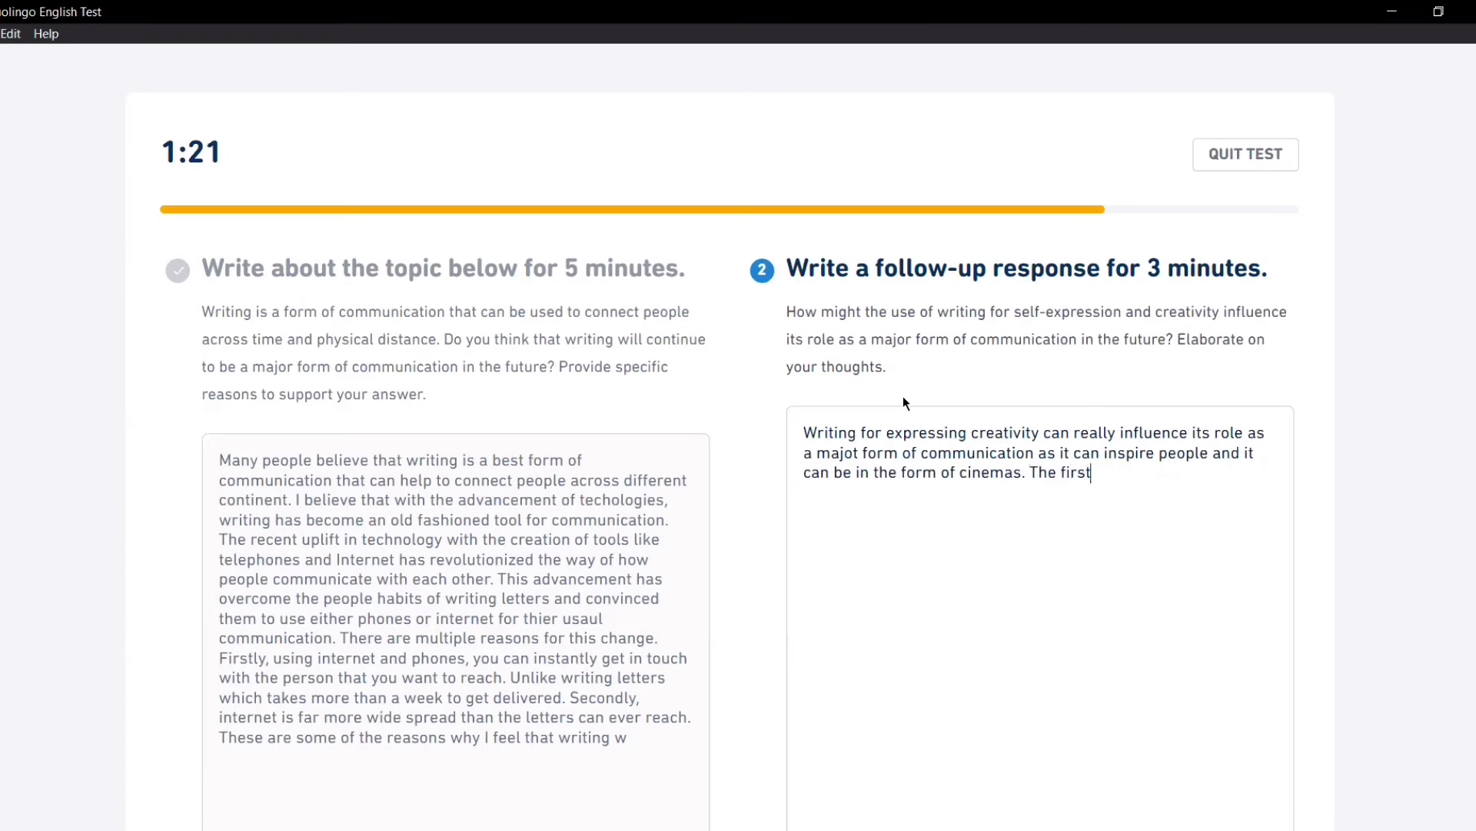
text(step of cr)
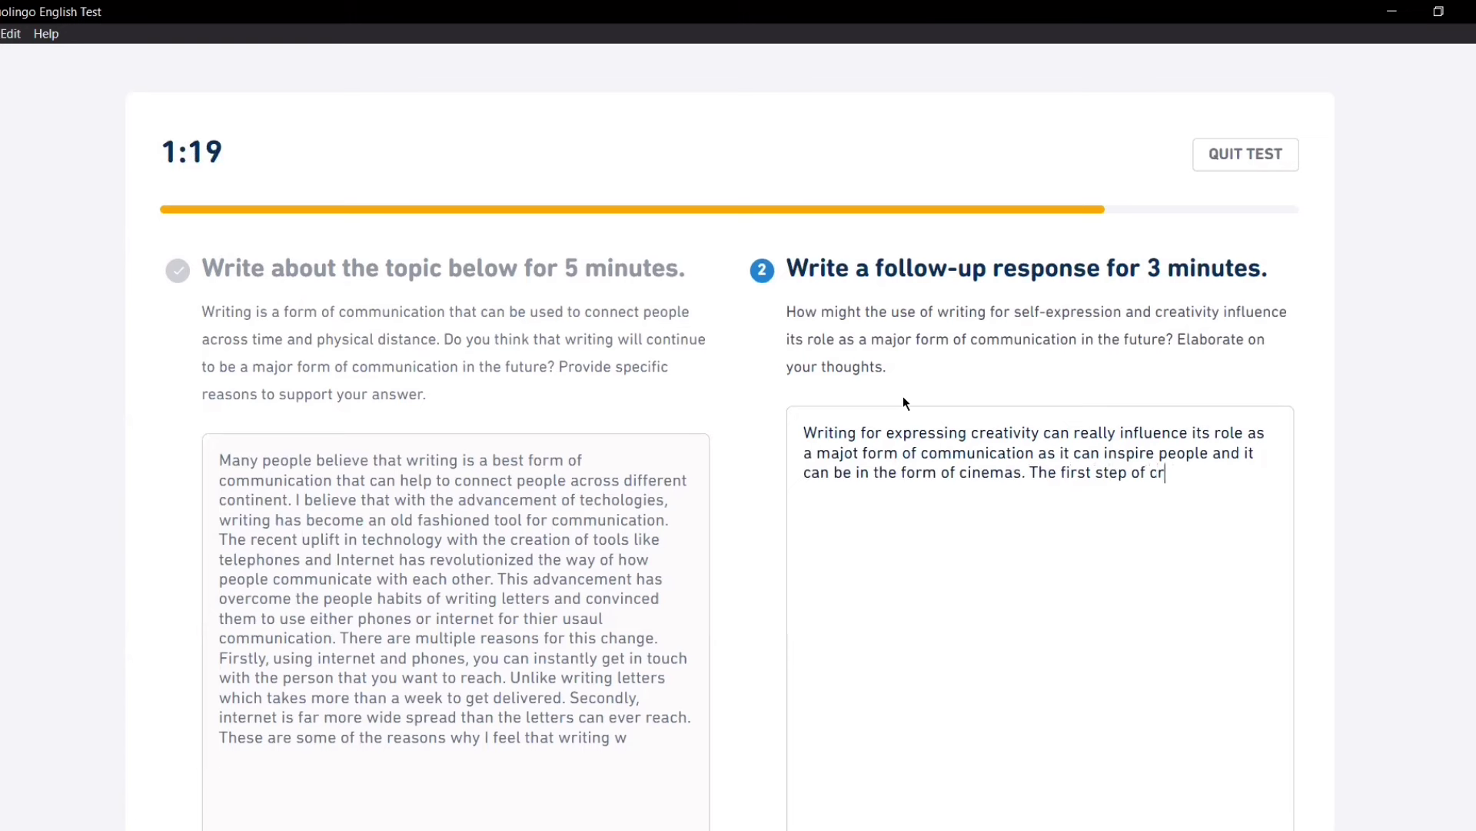
text(eating a film is wr)
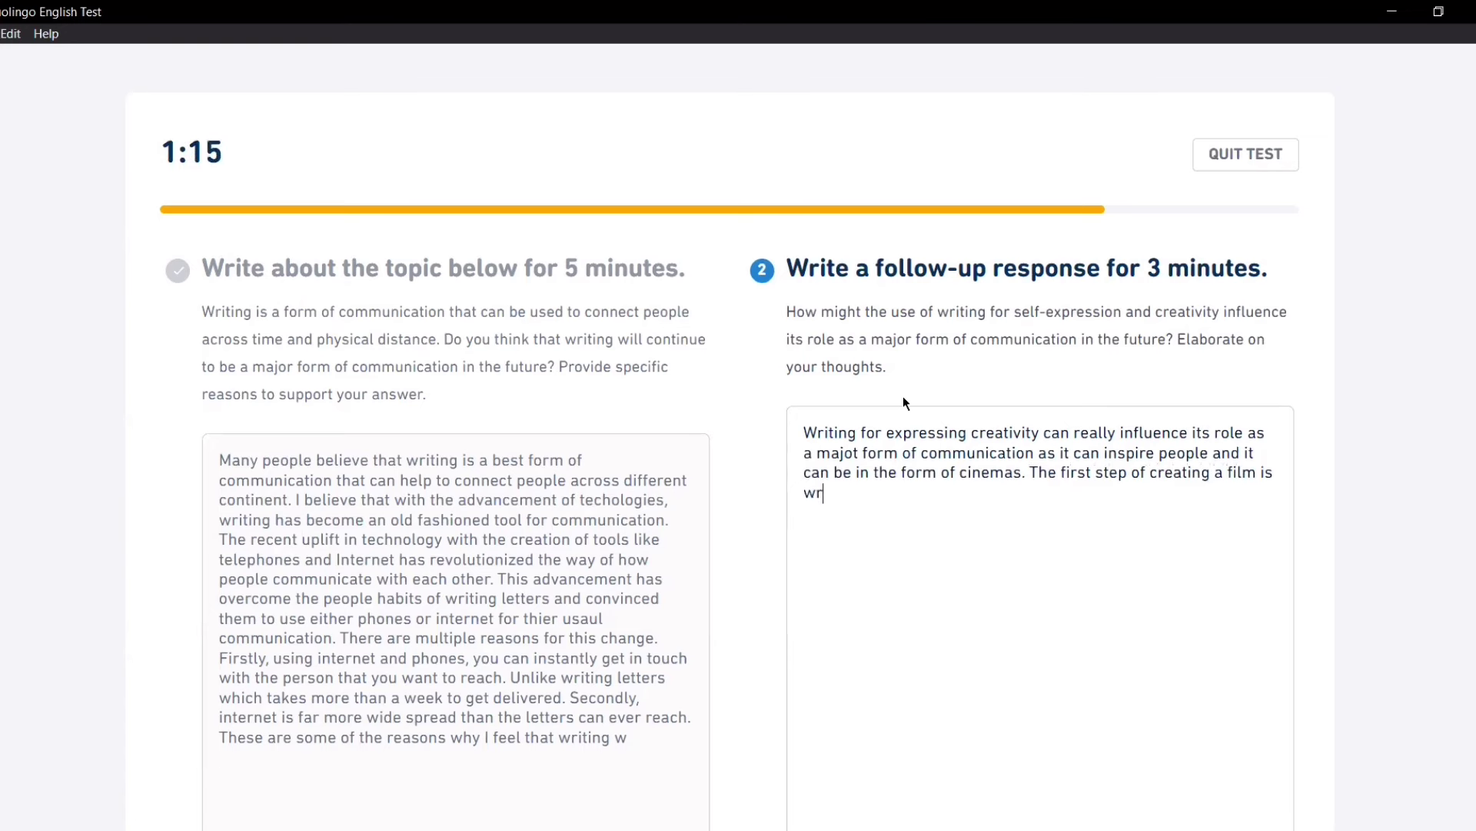
text(iting its script.)
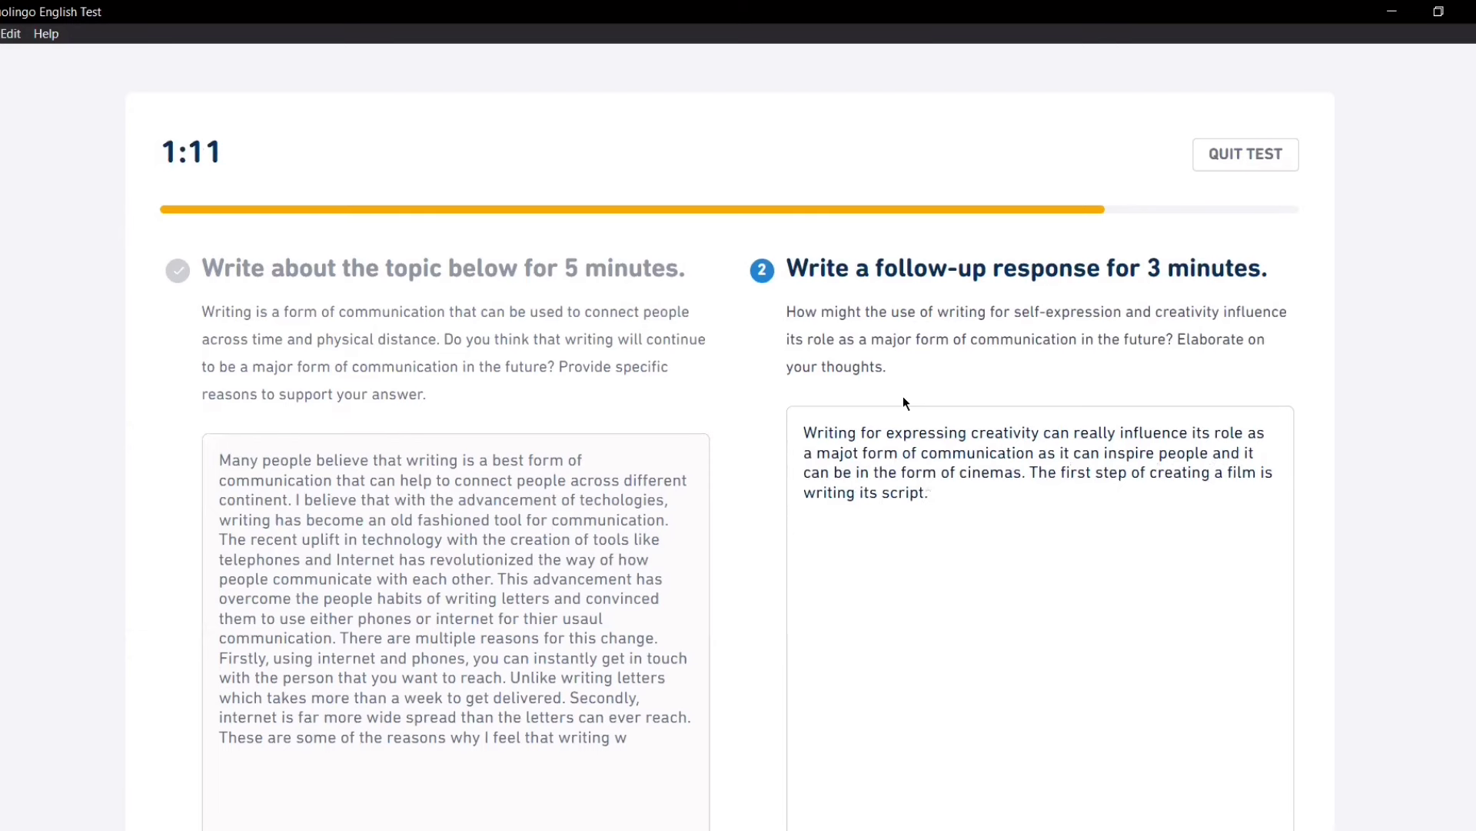
text( Of the sc)
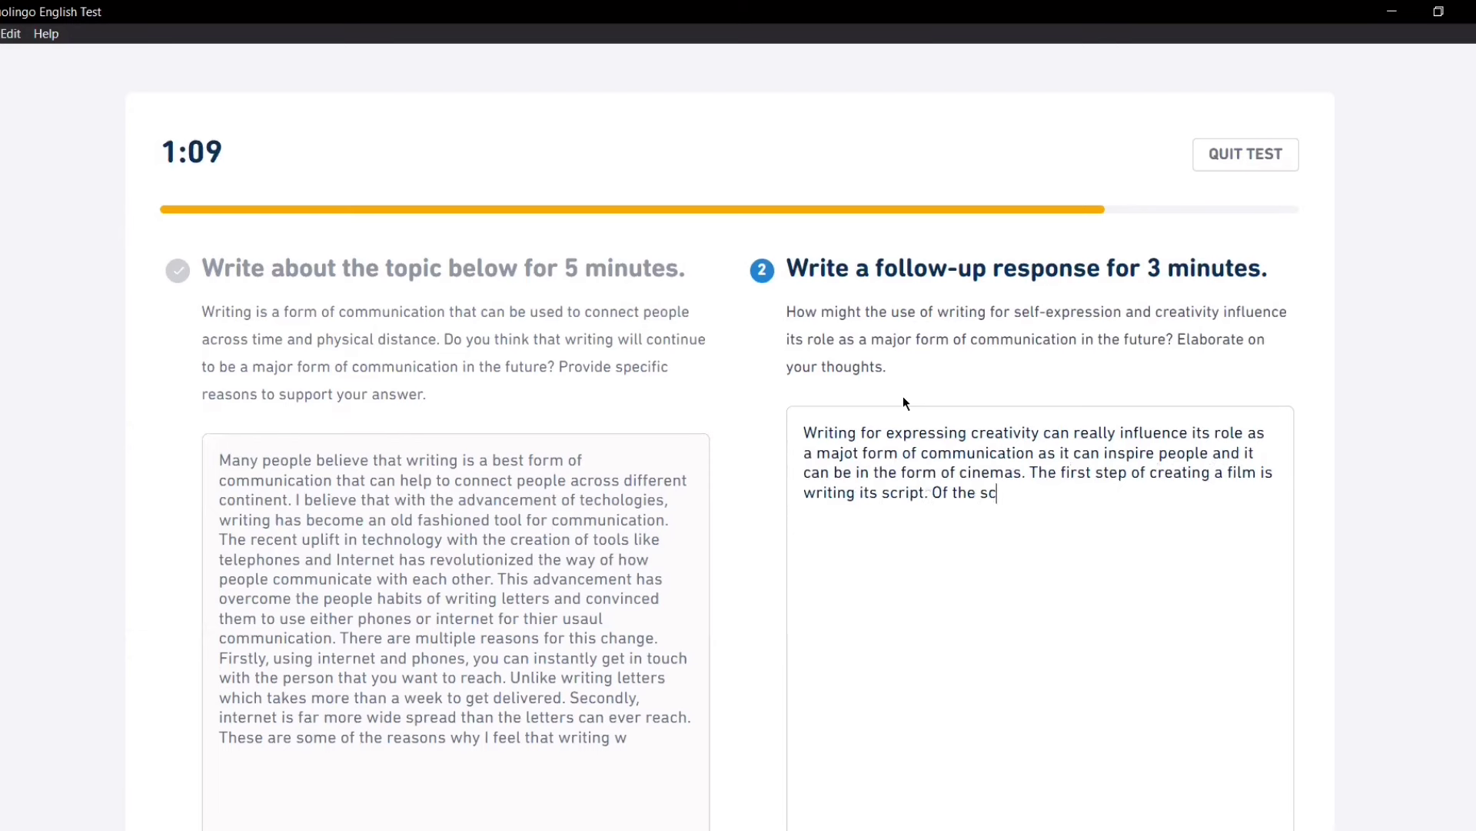
key(BackSpace)
key(BackSpace)
key(BackSpace)
key(BackSpace)
key(BackSpace)
key(BackSpace)
key(BackSpace)
key(BackSpace)
key(BackSpace)
Step: Continue the follow-up response with "If this writing can be with a purpose, it can achieve a lot of interest from individual"
text(If this writing can be )
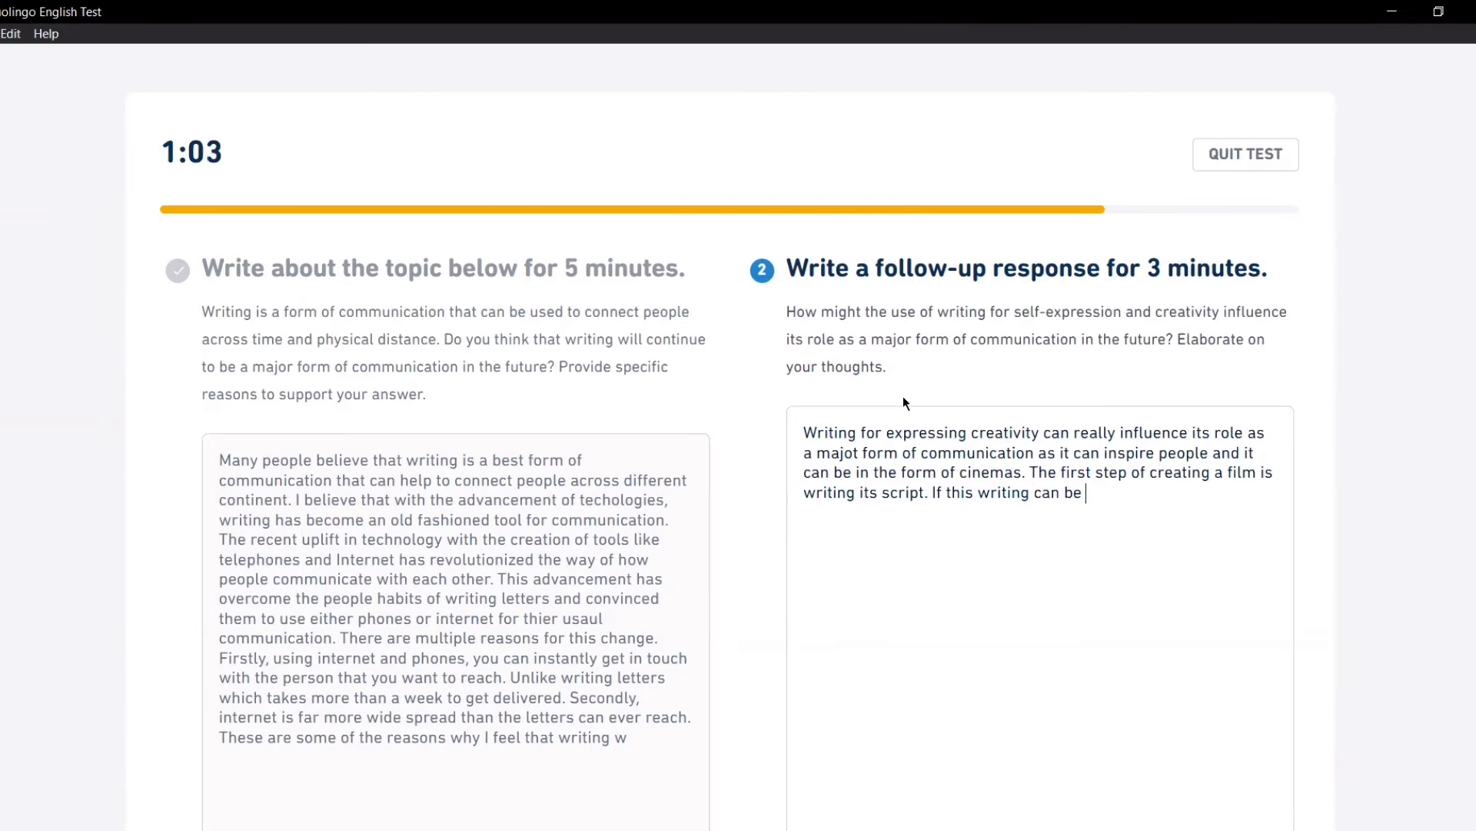
text(with a purpose, )
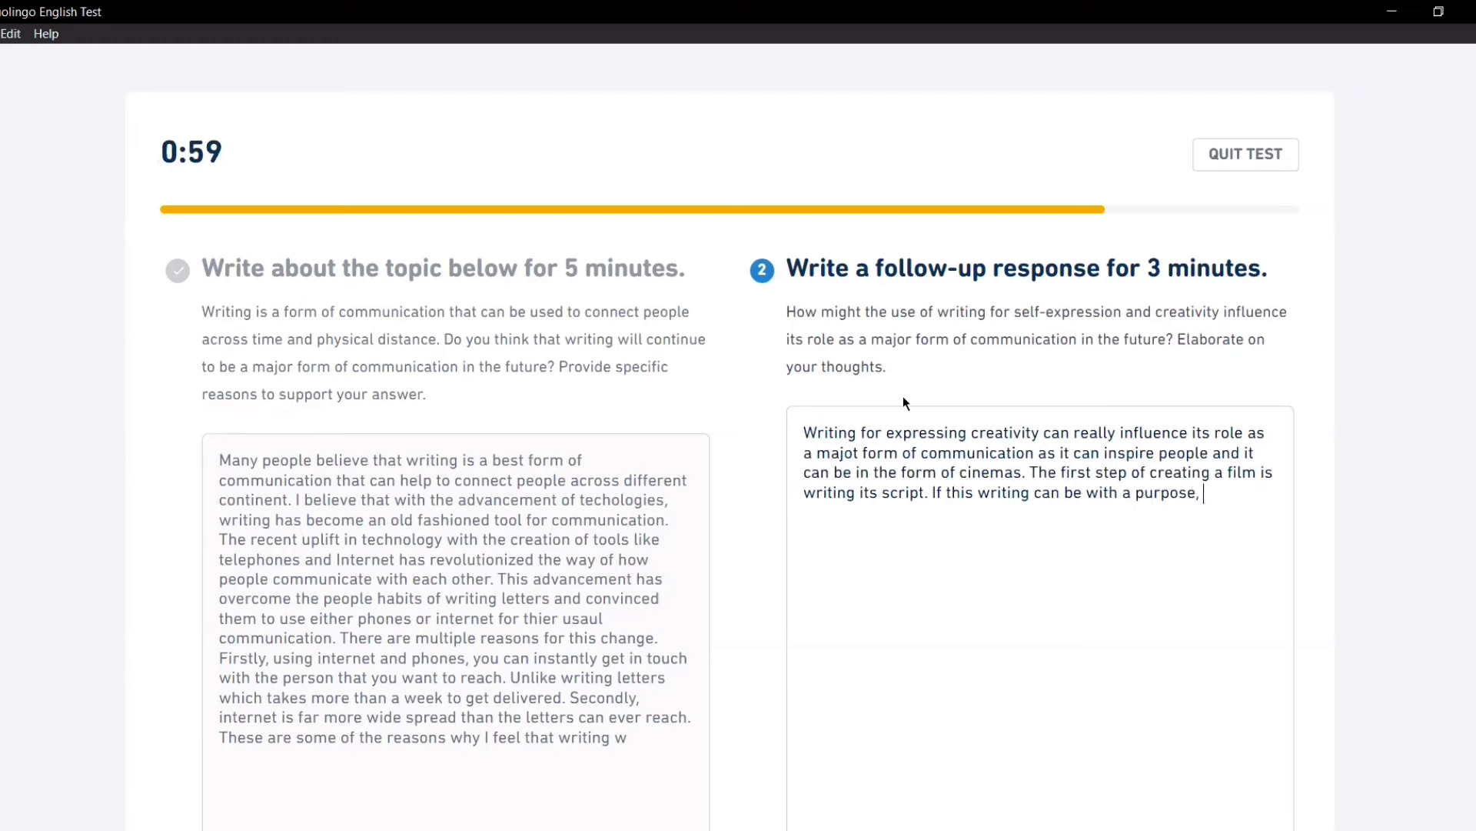
text(it can)
text( acheieve)
key(BackSpace)
key(BackSpace)
key(BackSpace)
key(BackSpace)
key(BackSpace)
text(ieve a lot )
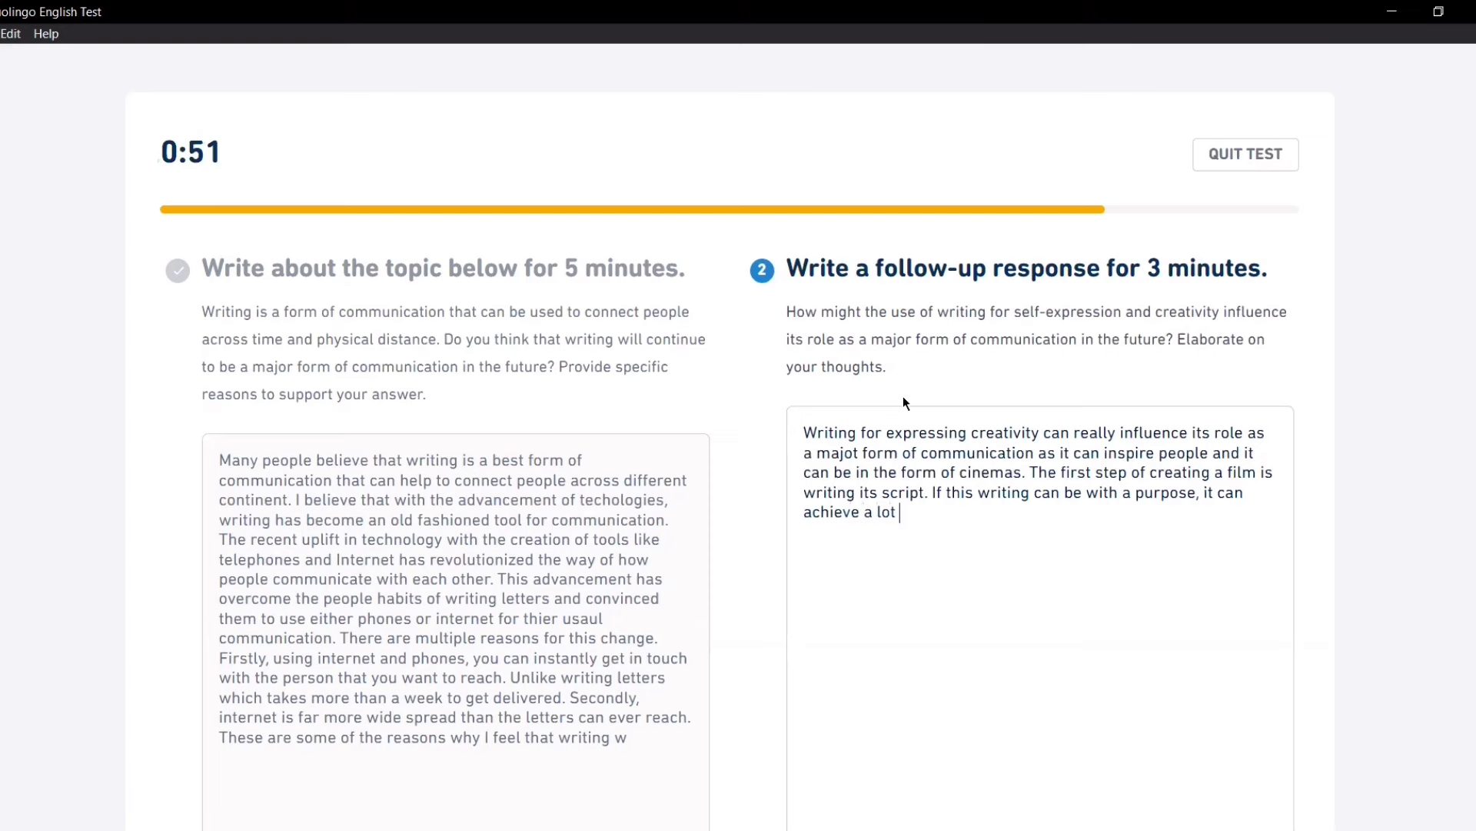
text(of interest )
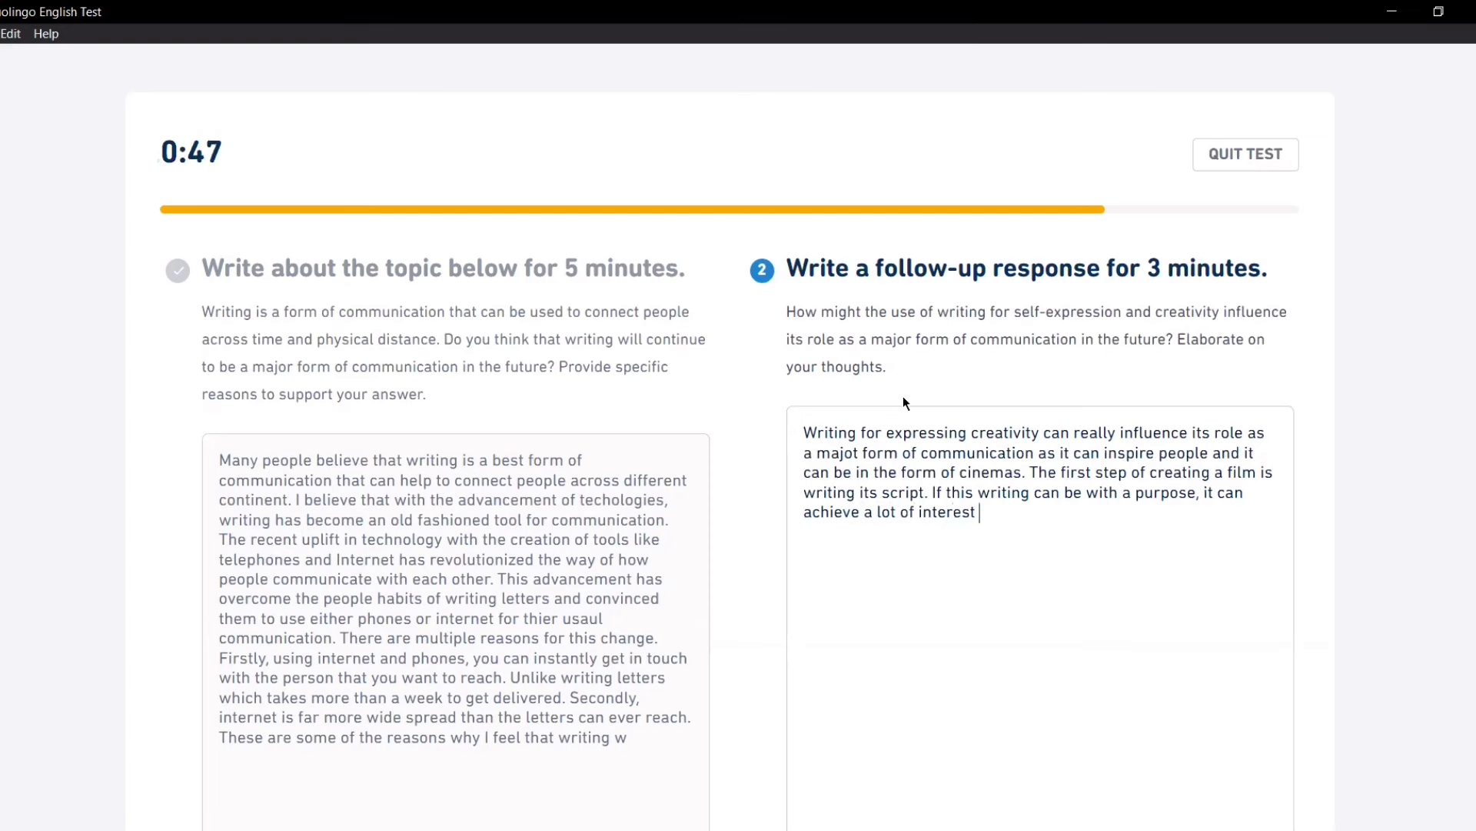
text(from individual a)
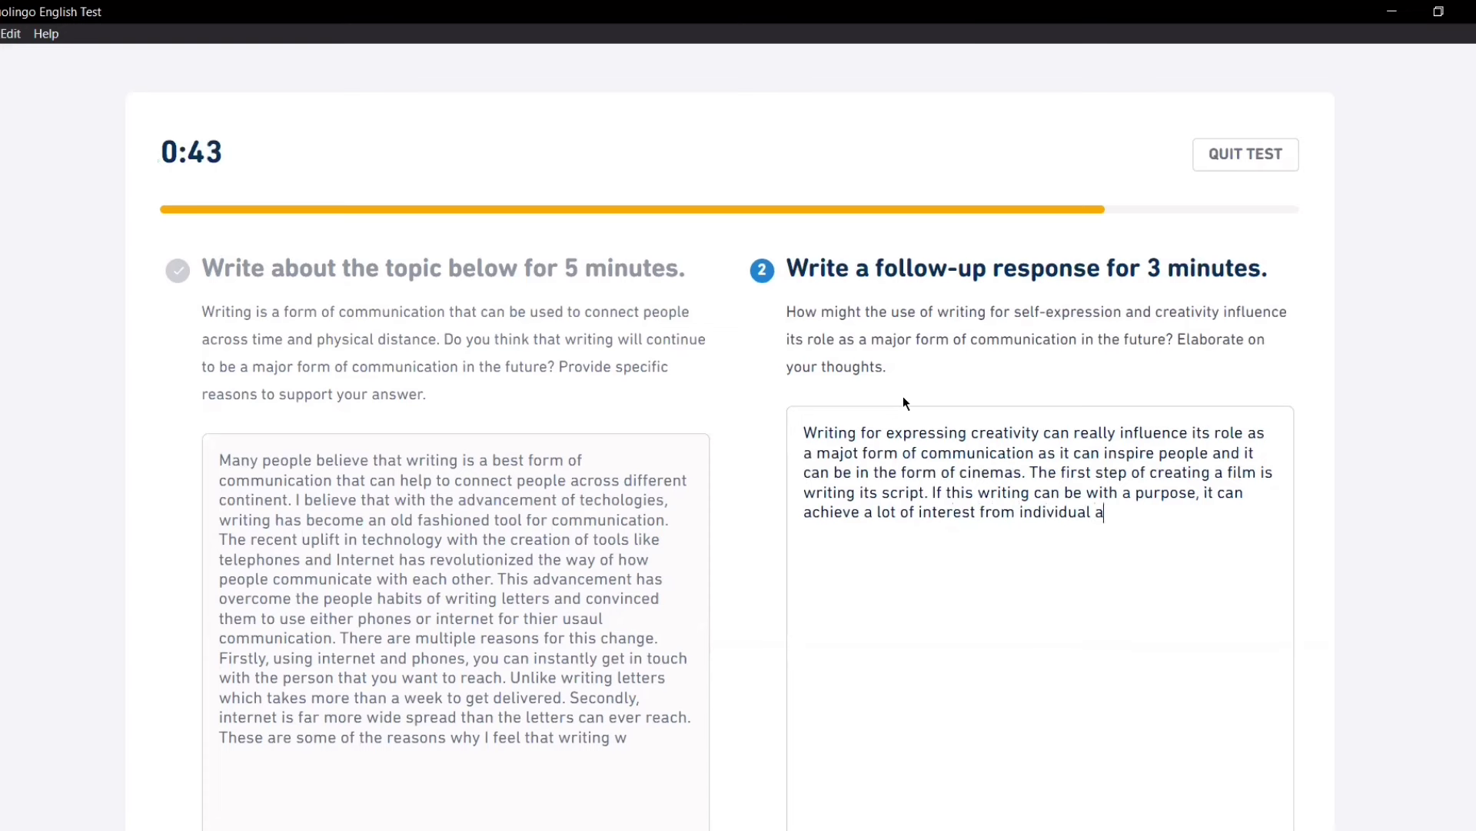
key(BackSpace)
key(BackSpace)
Step: Add "This can inspire people to write more and express themselves in the form of creating a film" to the follow-up response
text(. This can ins)
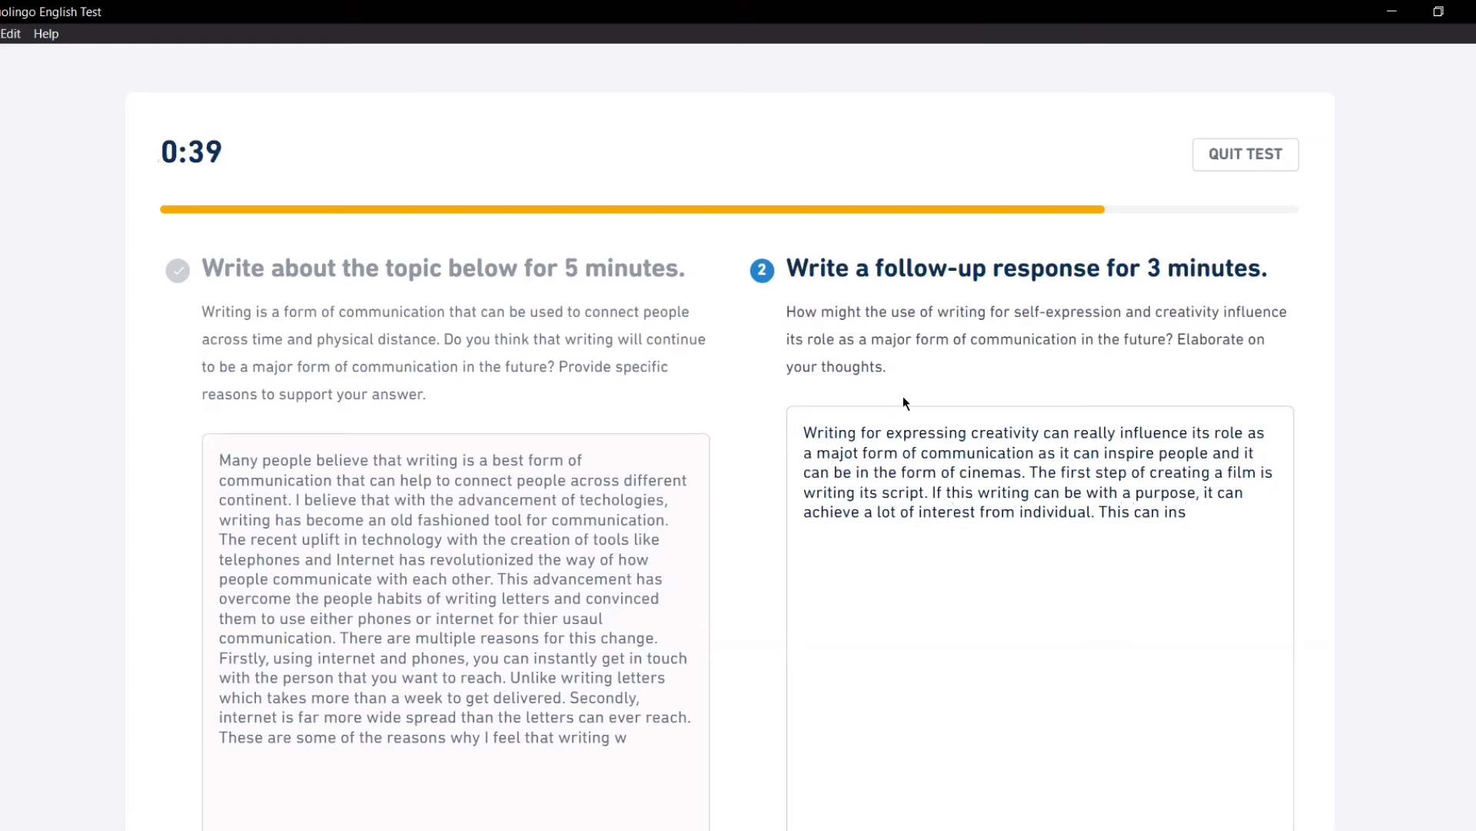
text(pire people to wr)
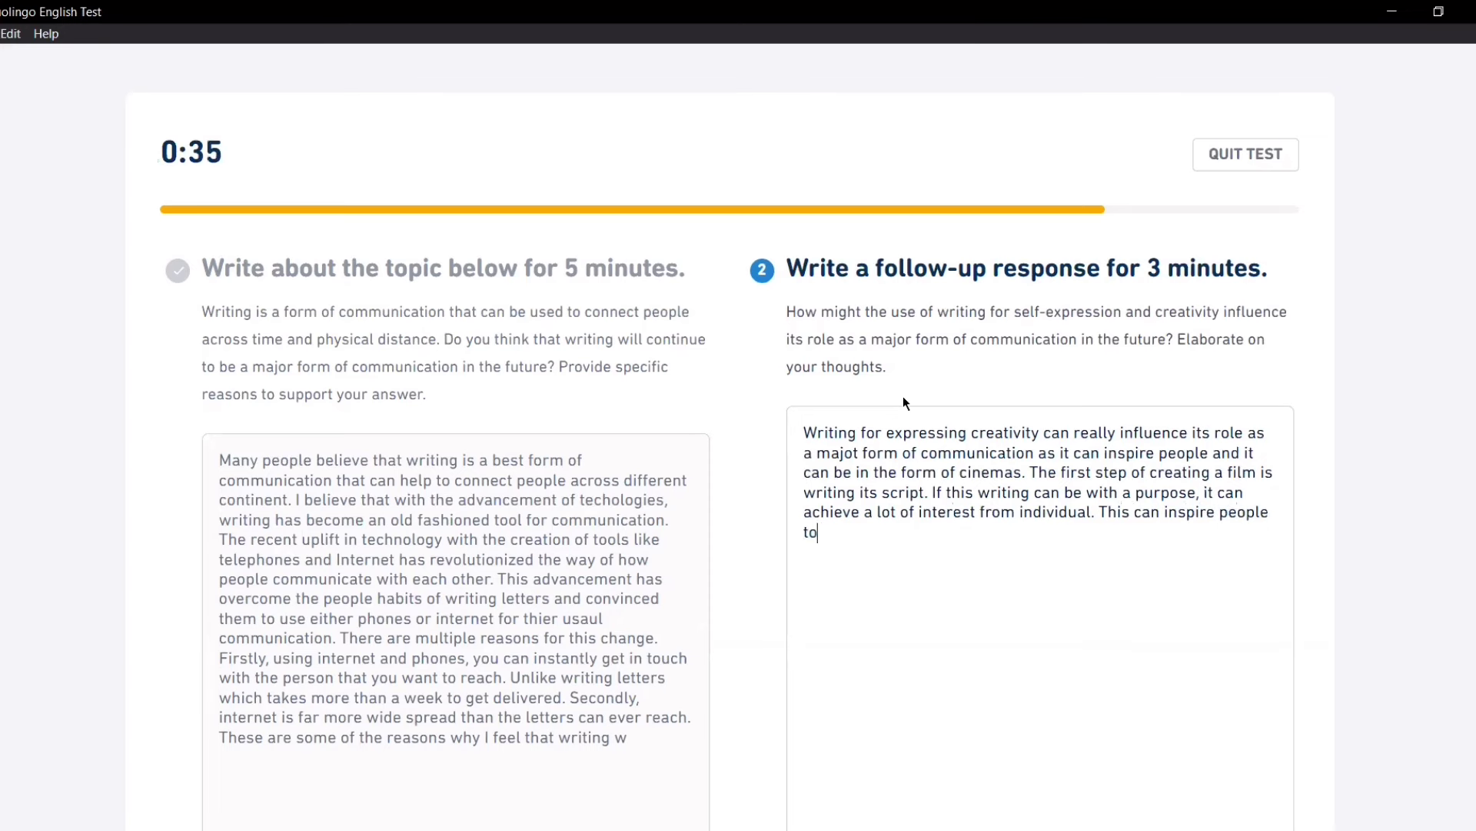
text(ite more and express te)
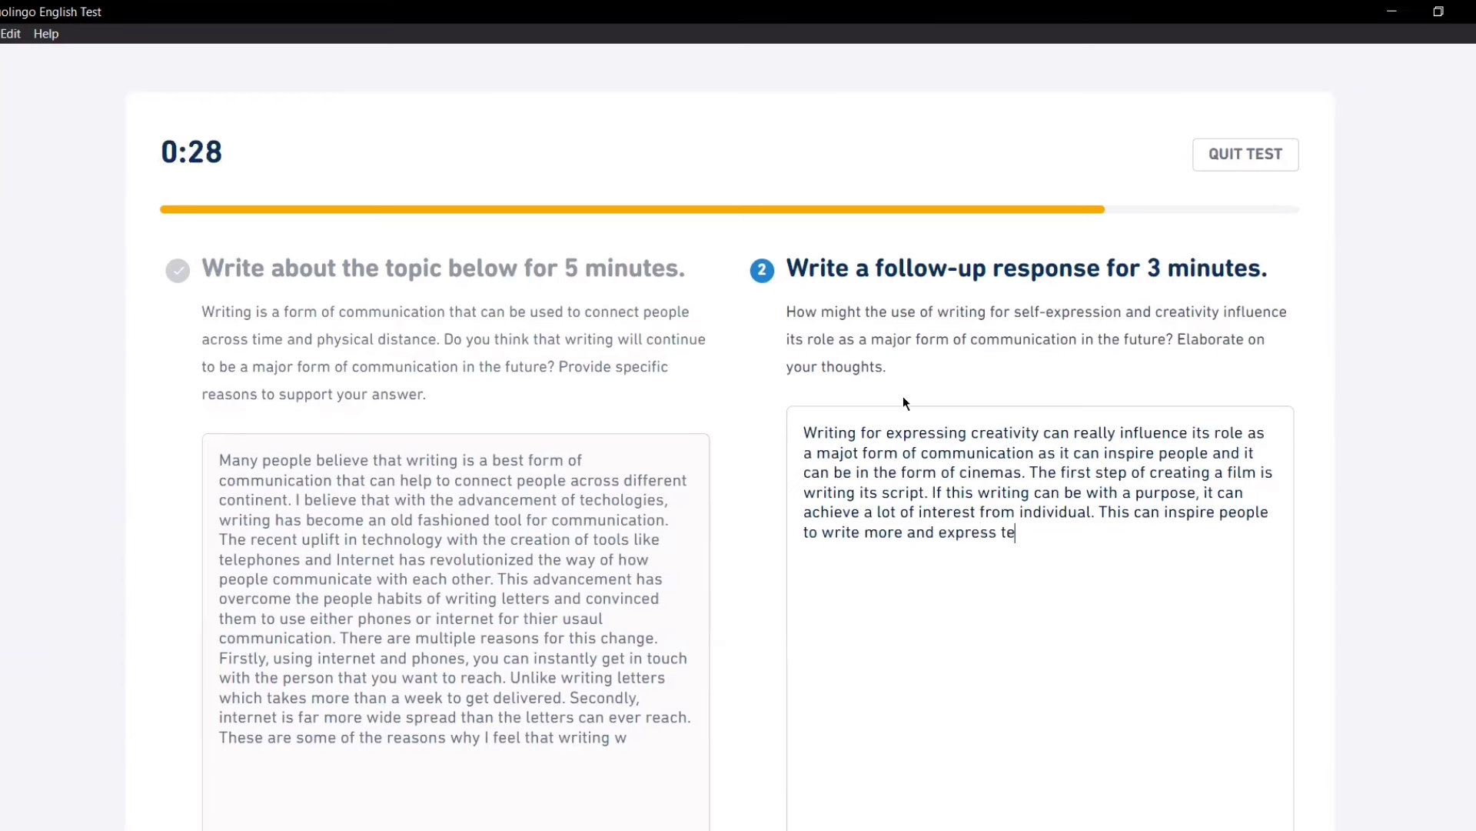
key(BackSpace)
text(hems elves)
key(Left)
key(Left)
key(Left)
key(Left)
key(Left)
key(BackSpace)
key(End)
text(in the form)
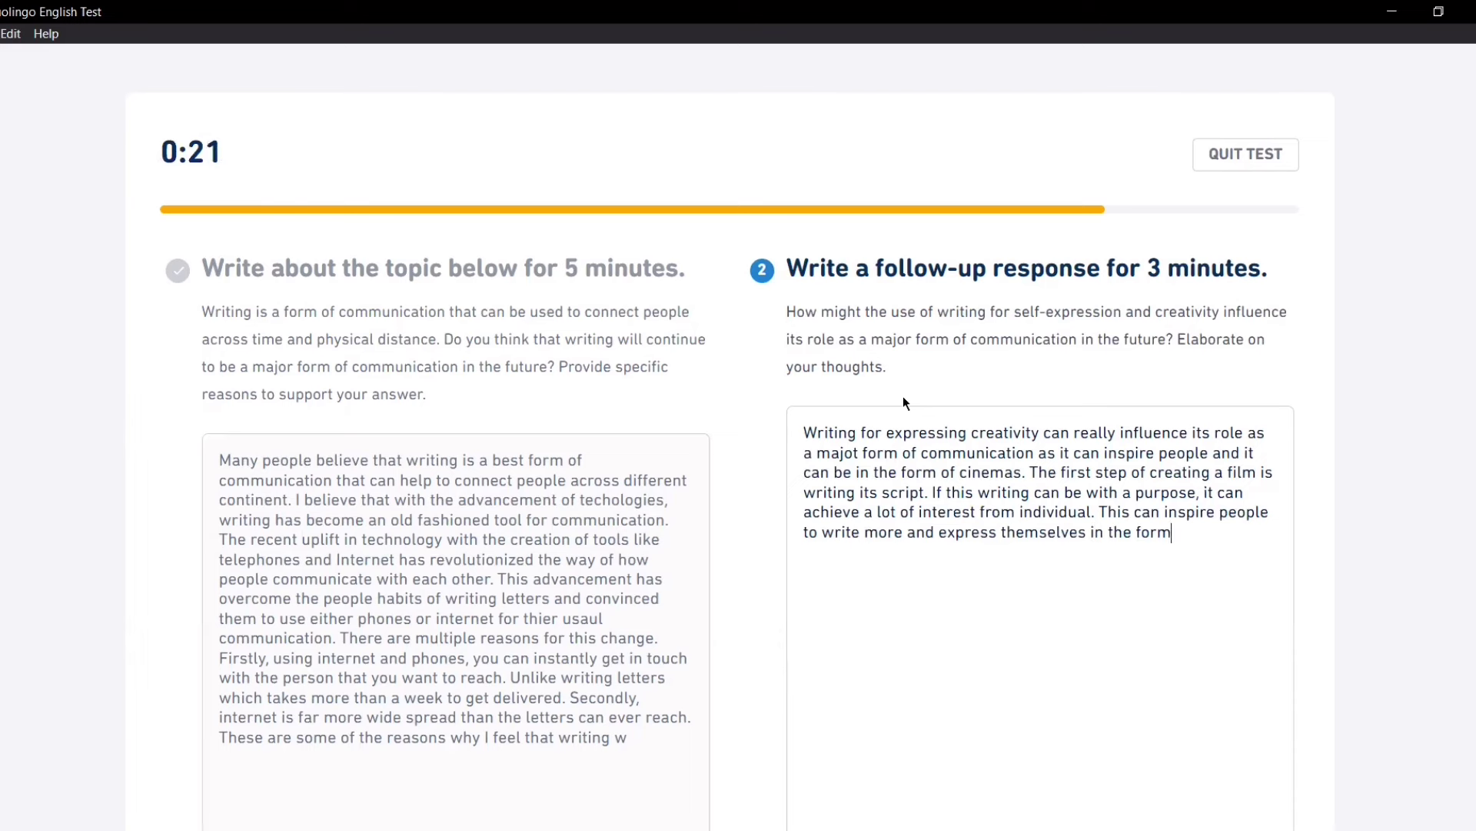
text( of creating a film)
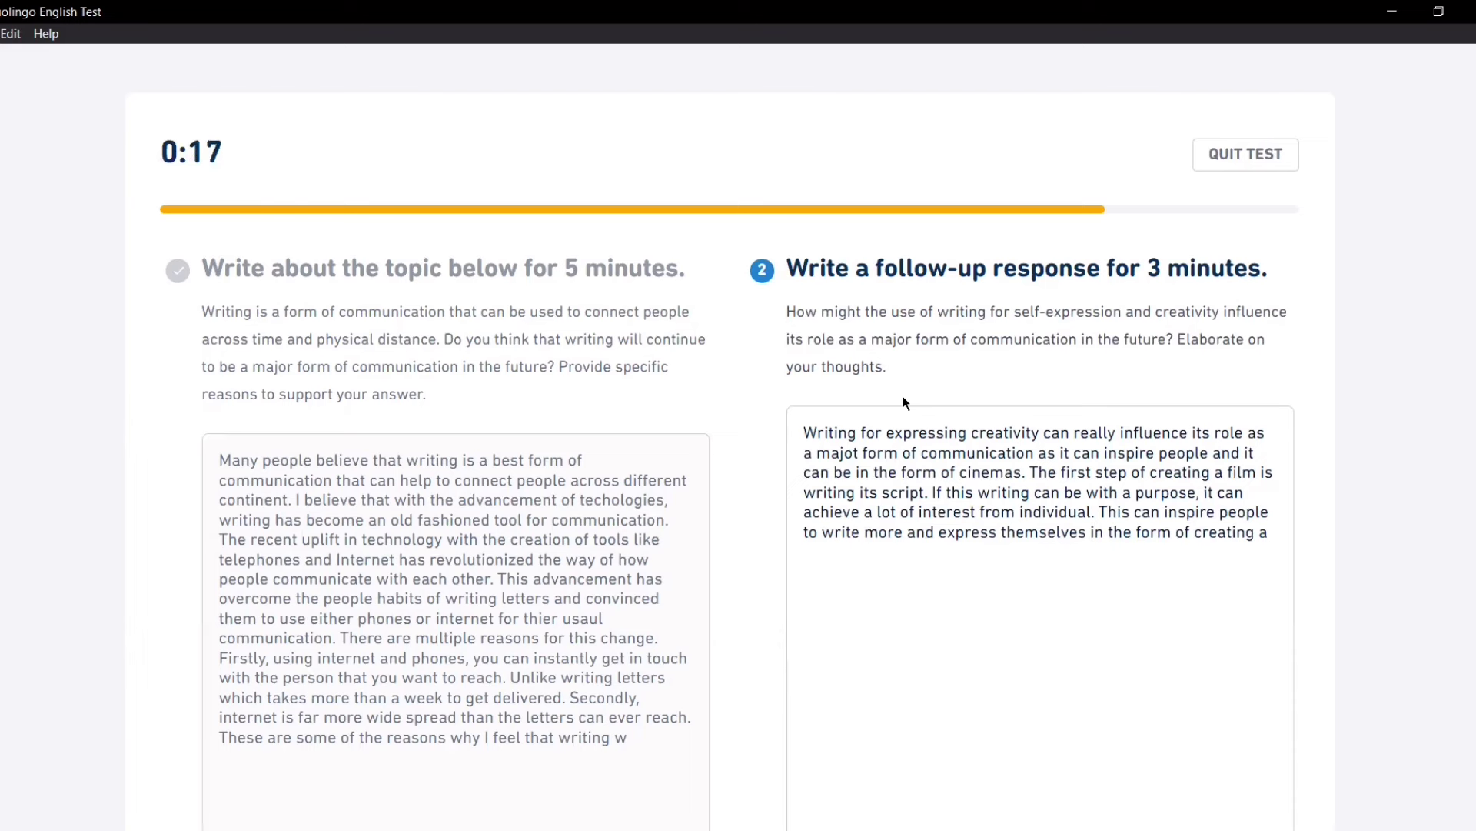
key(BackSpace)
Step: Add a second point to the follow-up response reading "Secondly, writing a autobiography can also serve as a best"
text(. Seconl)
key(BackSpace)
text(dly)
key(BackSpace)
text(, writing)
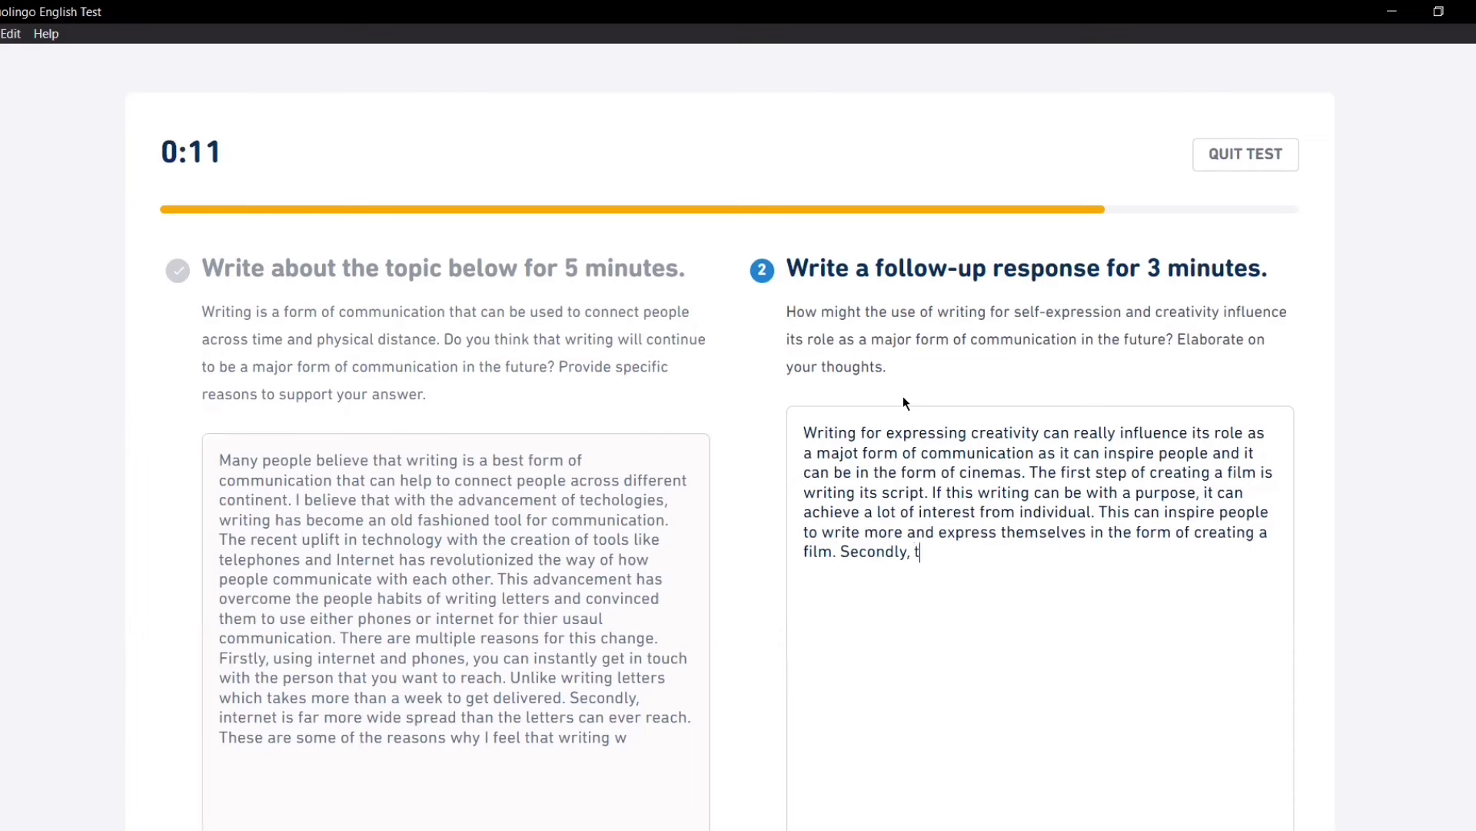
text( a)
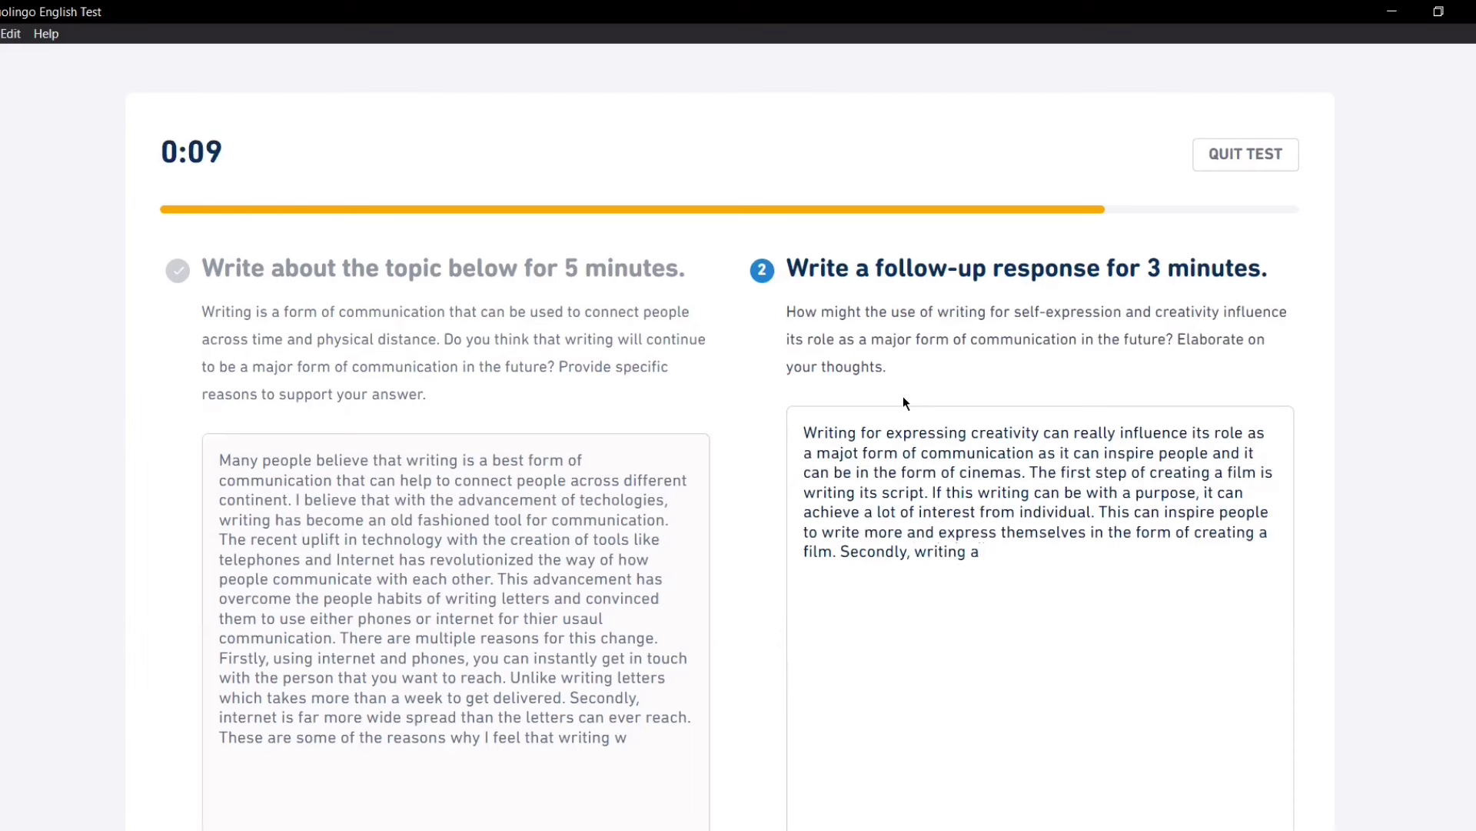
text( autobiograp)
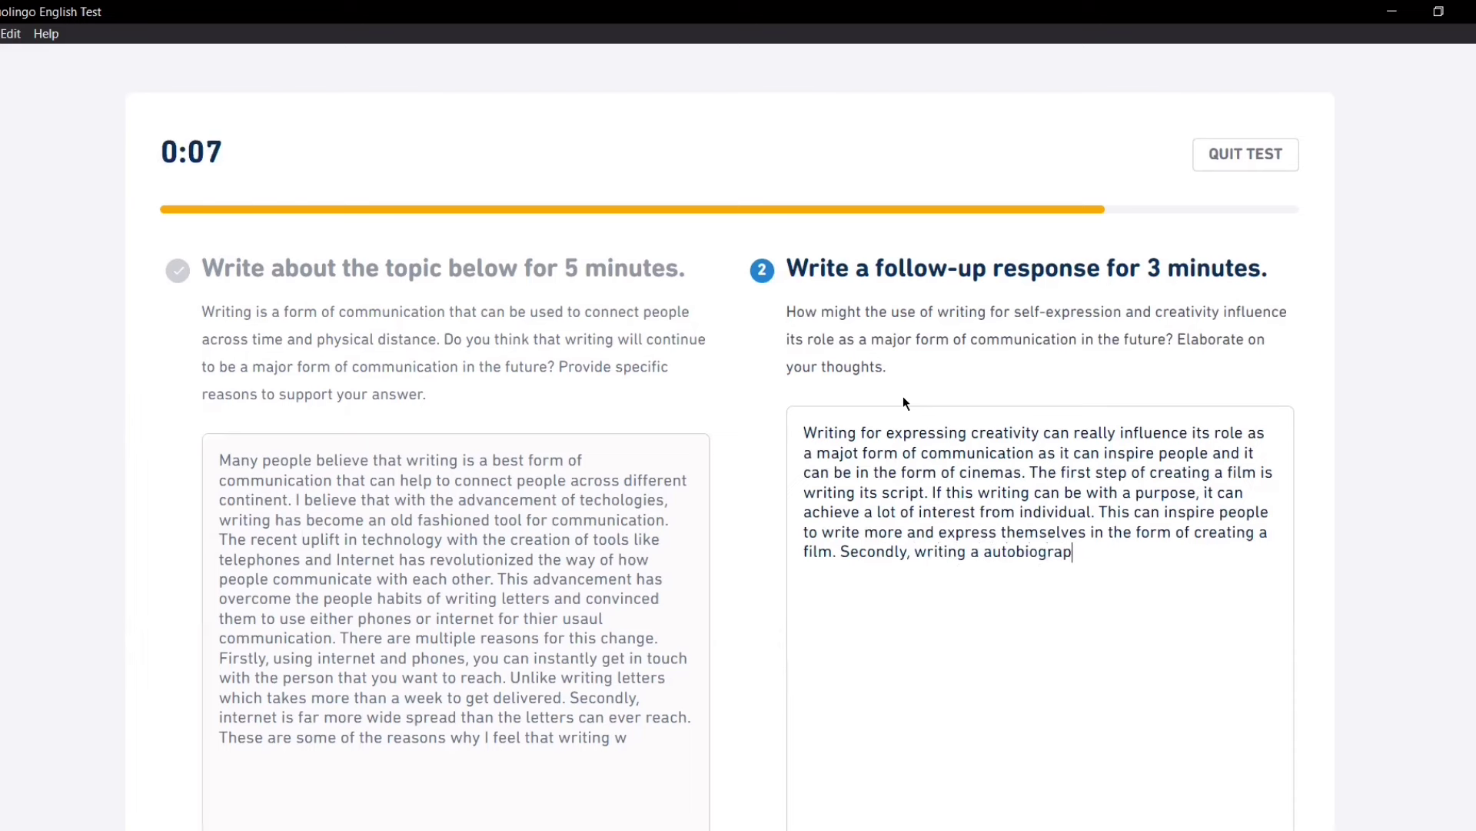
text(hy can also ser)
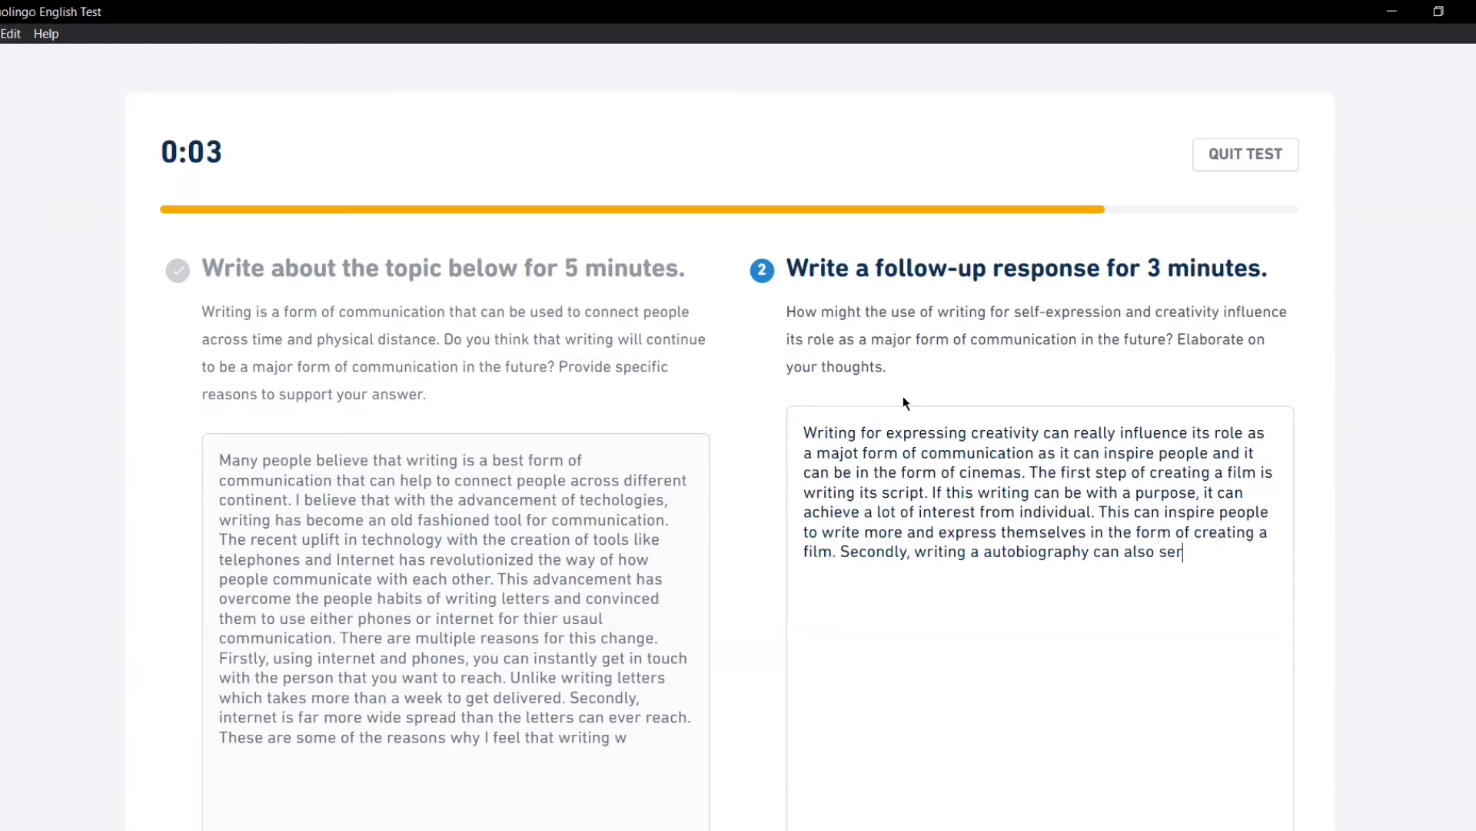
text(ve as a best)
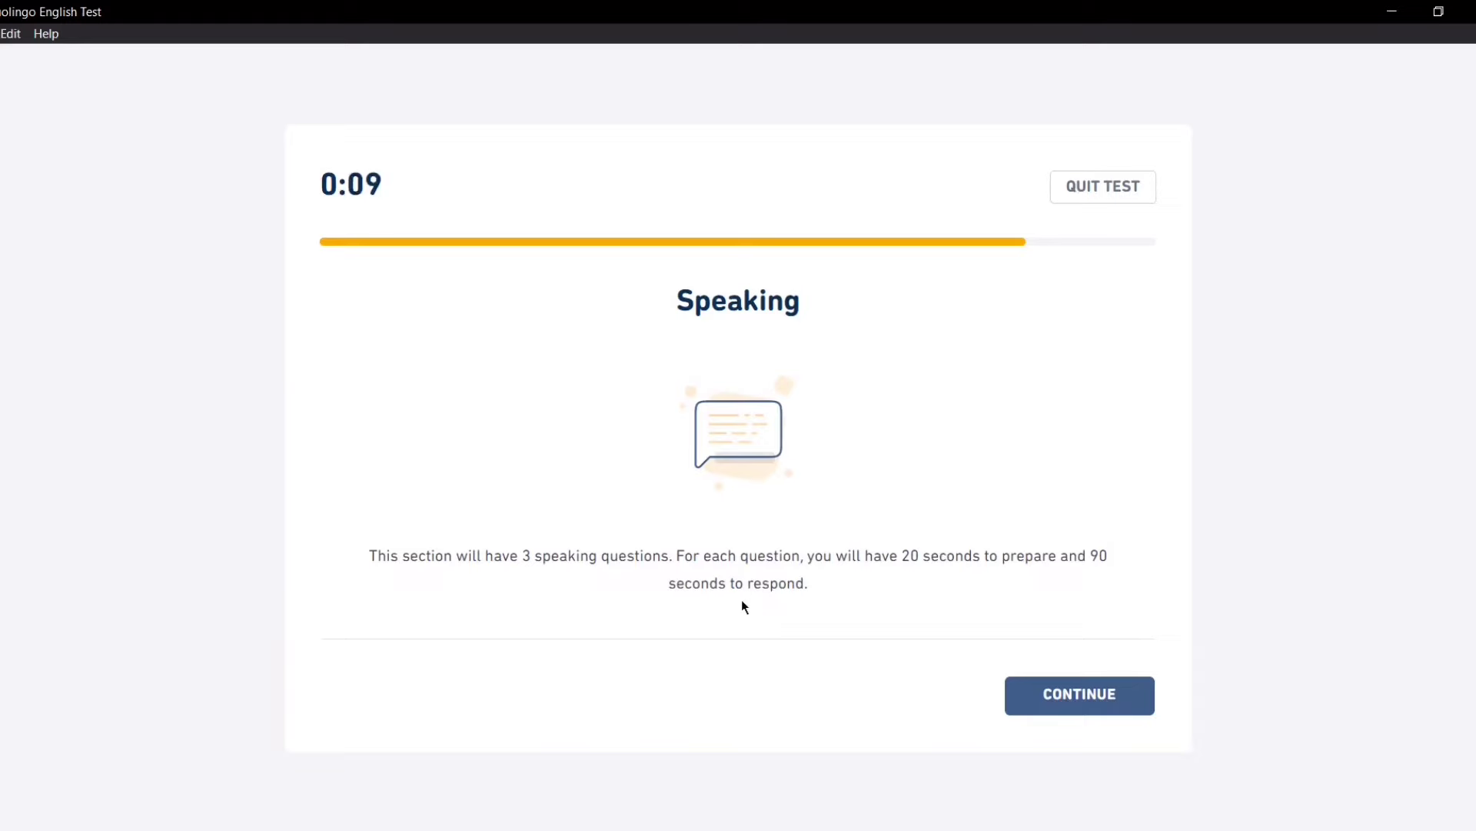
Step: Start recording the answer to the first Speaking question after replaying its topic audio once
click(1058, 701)
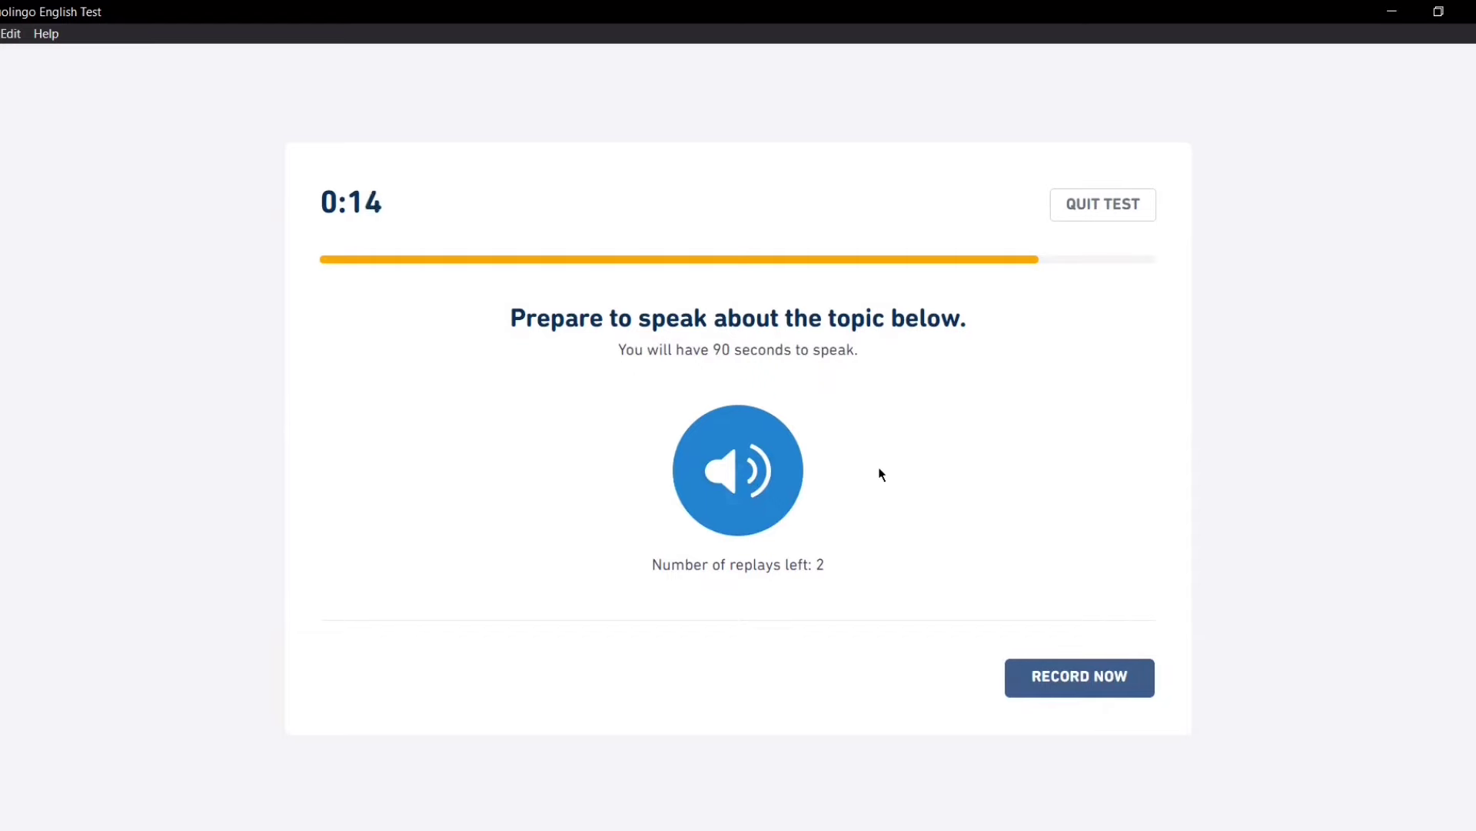
click(719, 461)
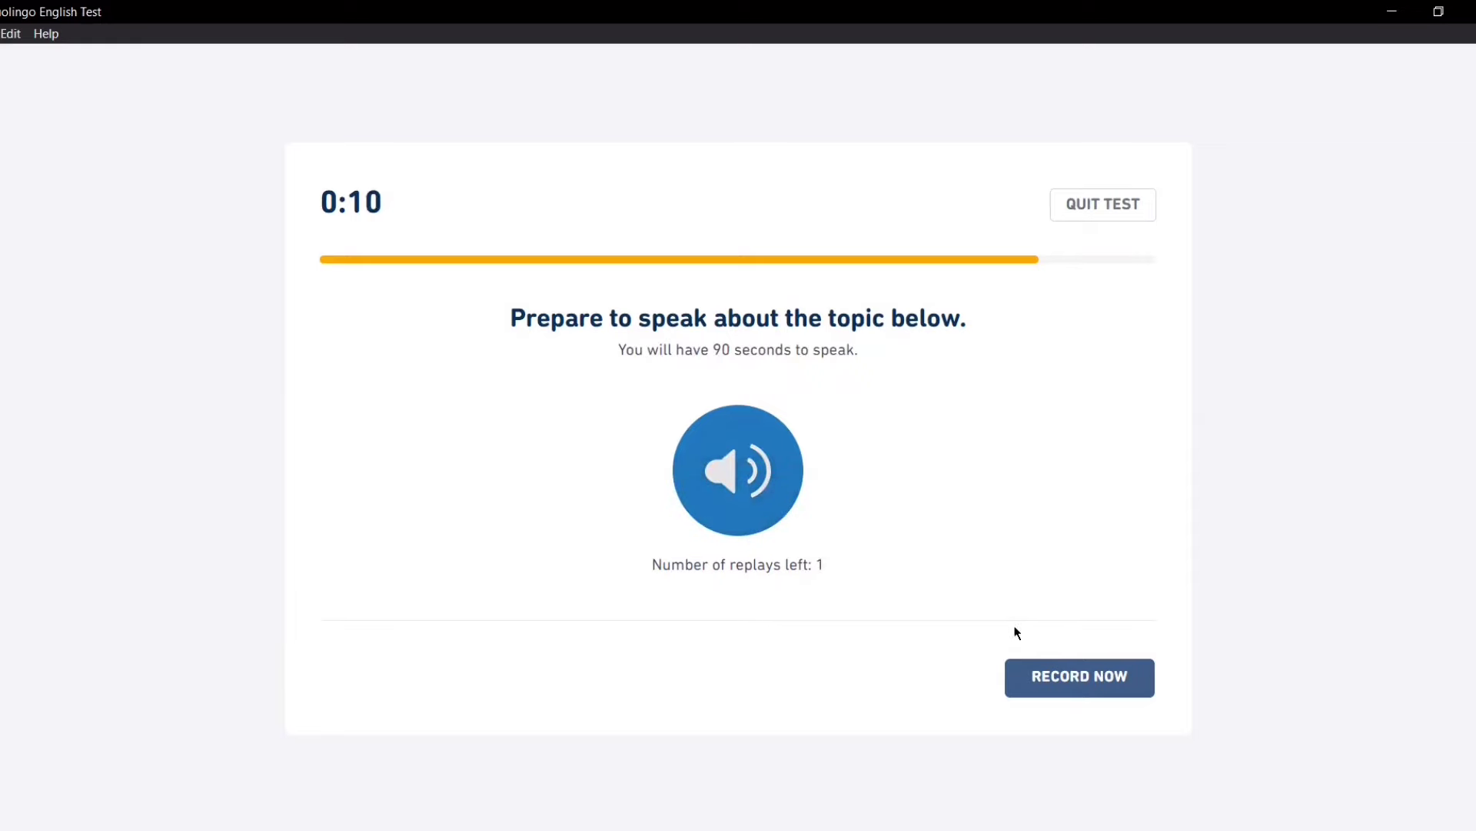
click(1085, 684)
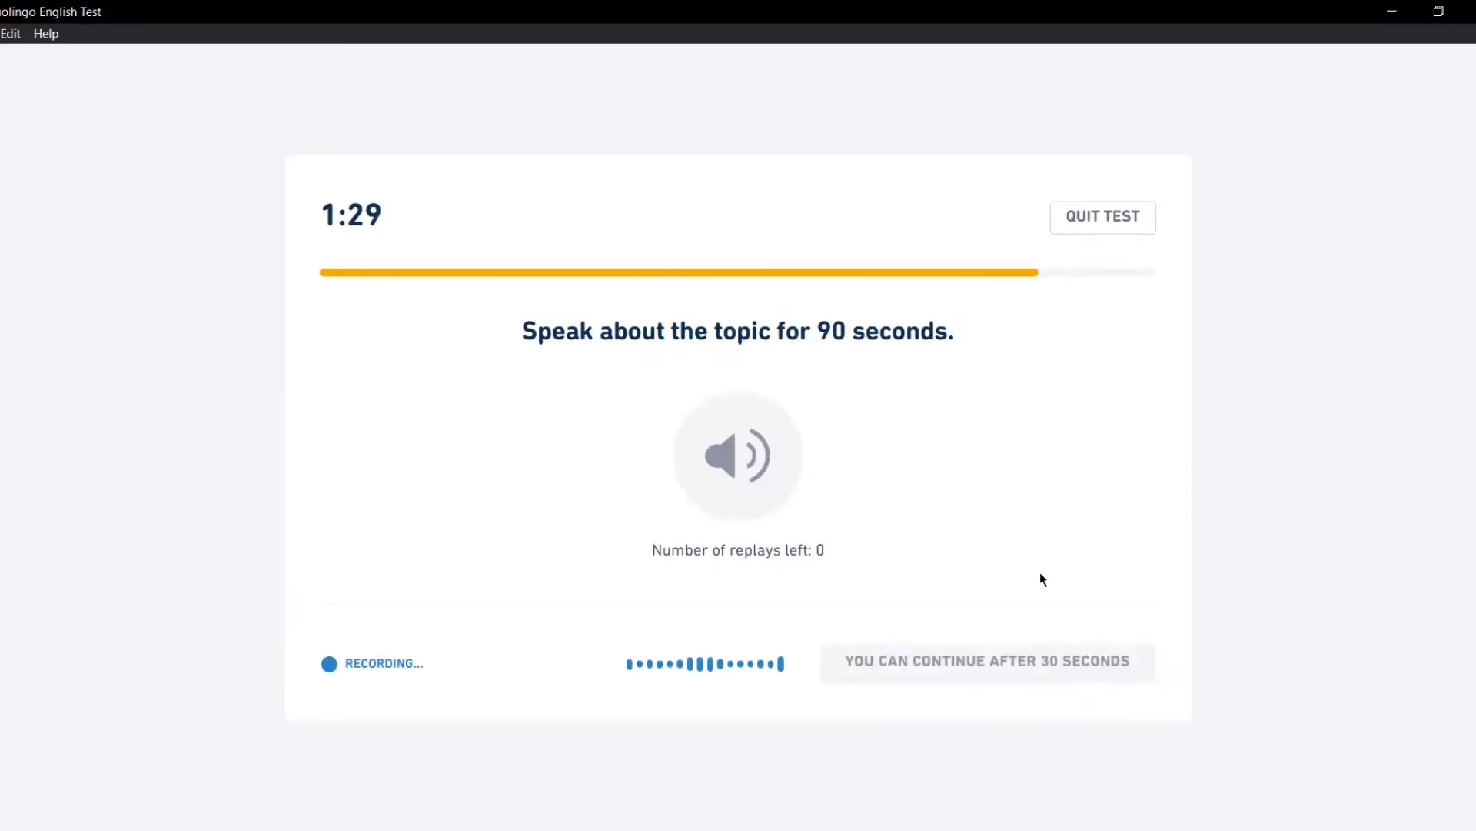